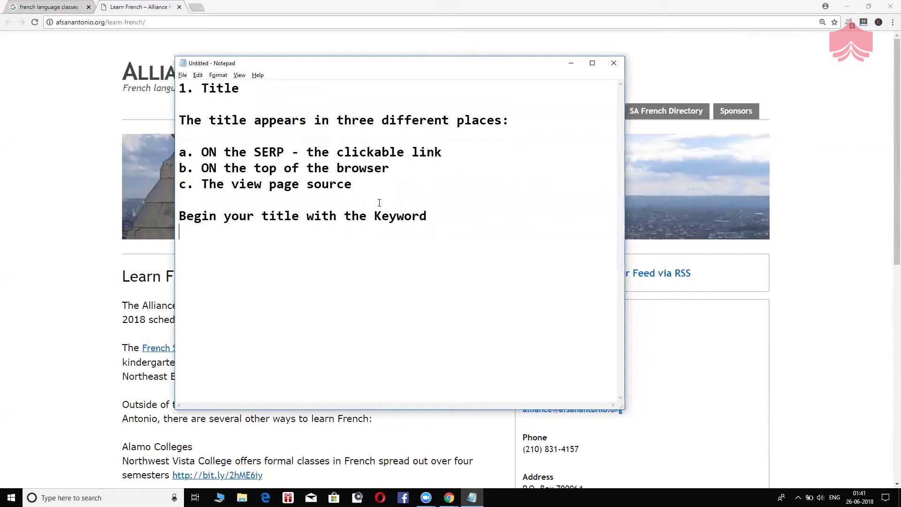
- Insert the word "Primary" before "Keyword" in the note's last line, "Begin your title with the Keyword"
{"action": "type", "text": "PRimary"}
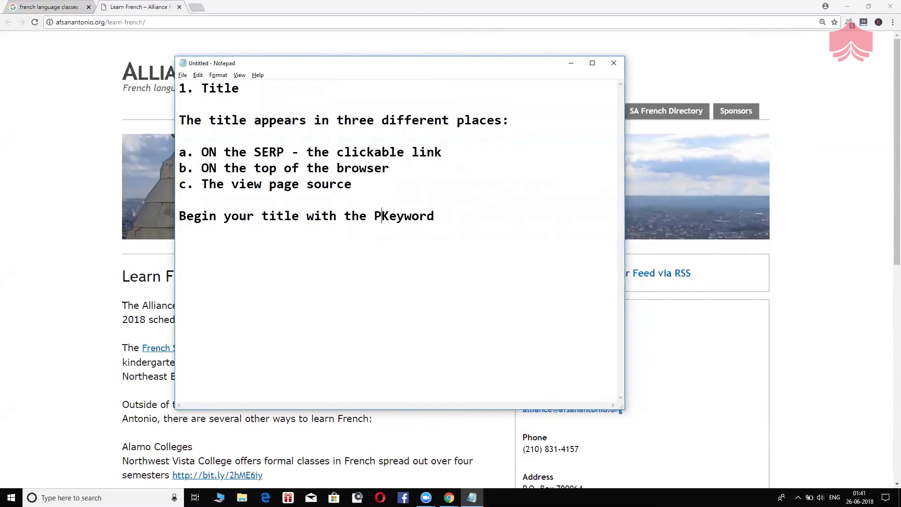
{"action": "key", "text": "BackSpace"}
{"action": "key", "text": "BackSpace"}
{"action": "key", "text": "BackSpace"}
{"action": "key", "text": "BackSpace"}
{"action": "key", "text": "BackSpace"}
{"action": "key", "text": "BackSpace"}
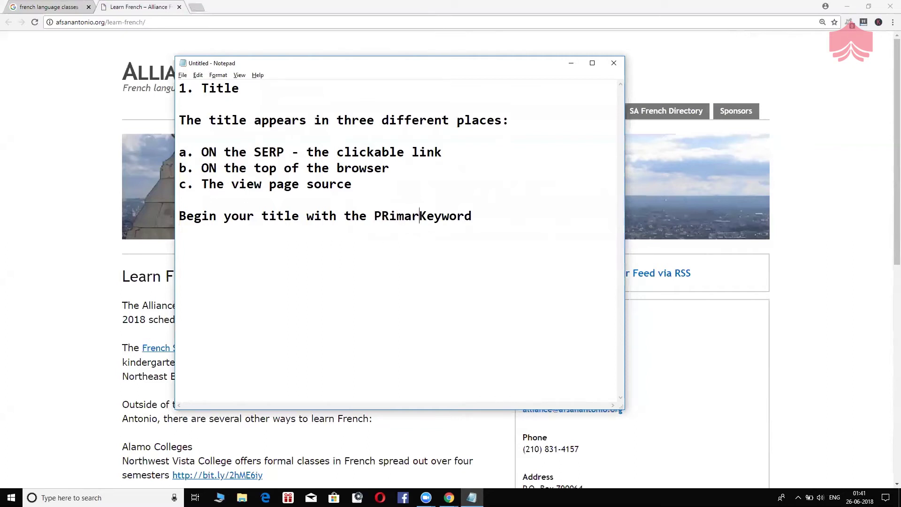
{"action": "type", "text": "rimay"}
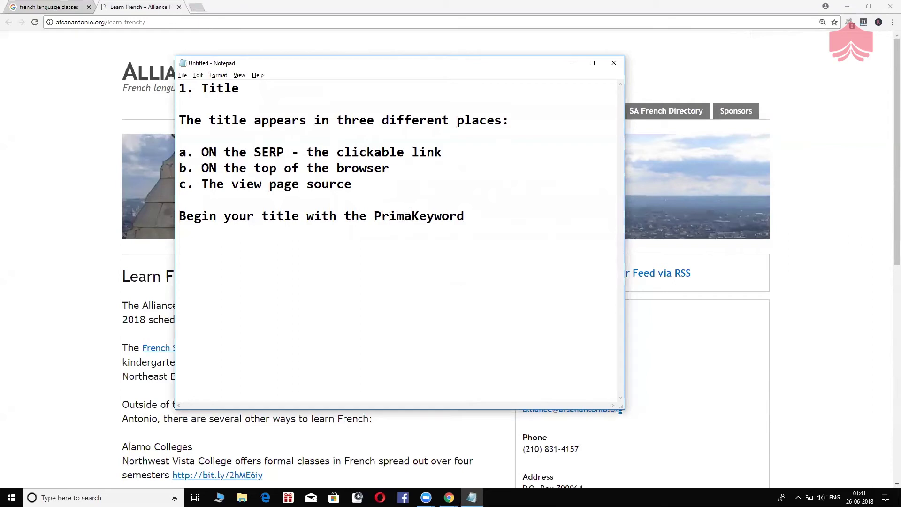
{"action": "key", "text": "BackSpace"}
{"action": "key", "text": "BackSpace"}
{"action": "key", "text": "BackSpace"}
{"action": "type", "text": "ary"}
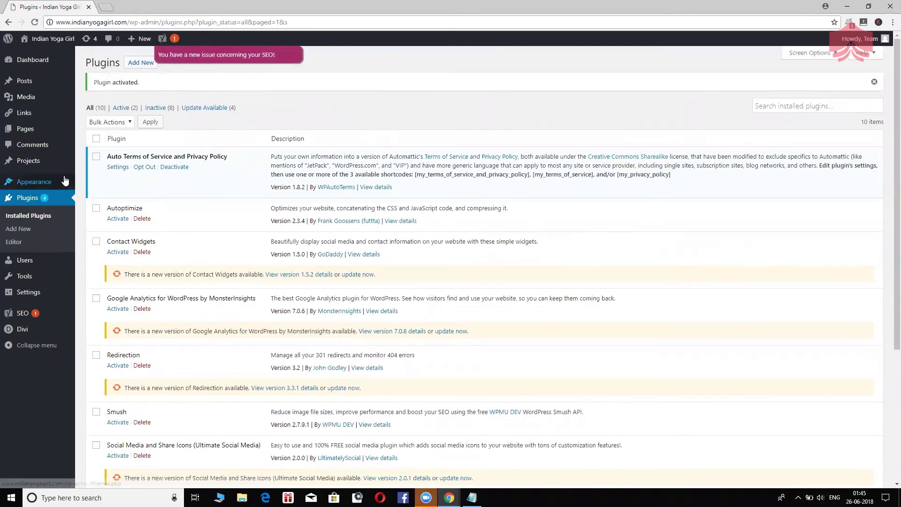
- In the Indian Yoga Girl WordPress admin, add a new post titled "French Language Classes in San Antonio"
{"action": "mouse_move", "coordinate": [39, 105]}
{"action": "mouse_move", "coordinate": [33, 87]}
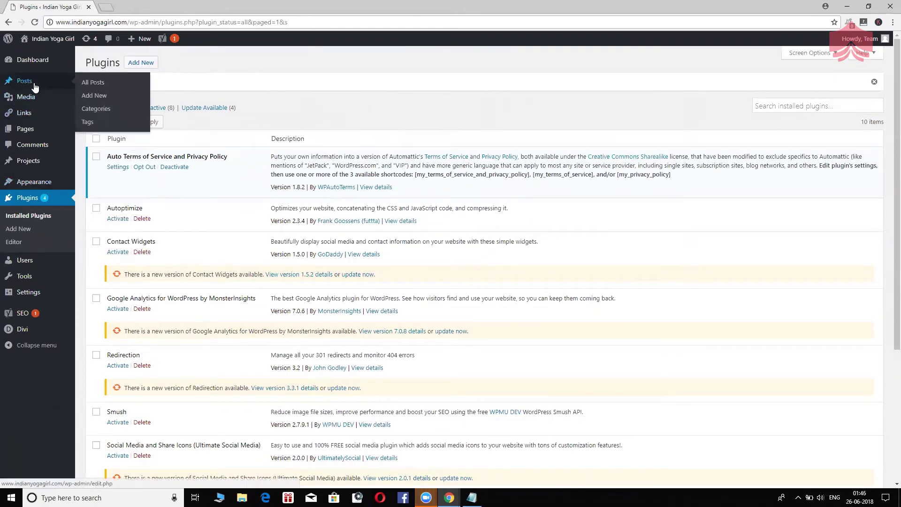
{"action": "left_click", "coordinate": [94, 97]}
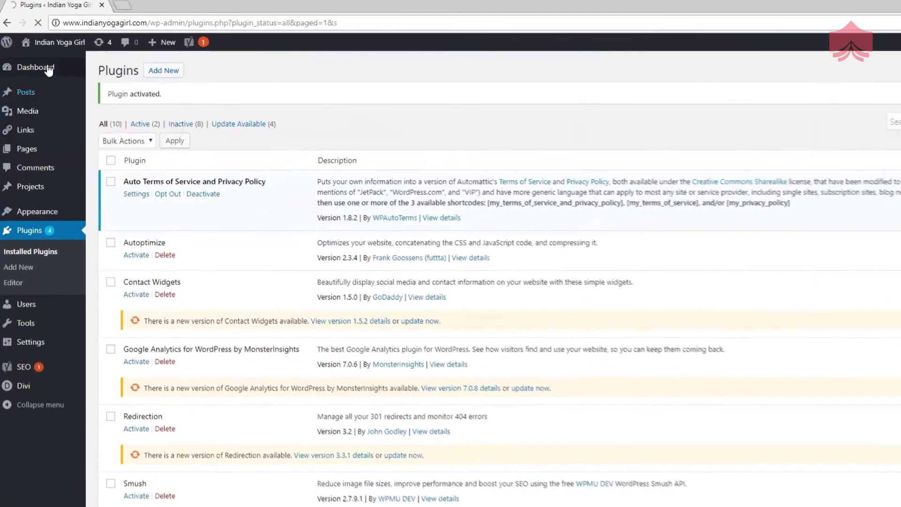
{"action": "mouse_move", "coordinate": [79, 97]}
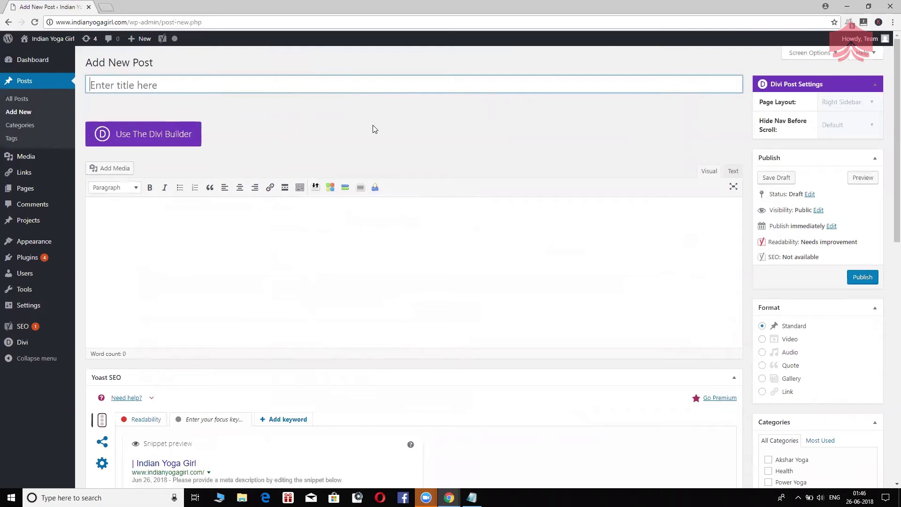
{"action": "type", "text": "Frne"}
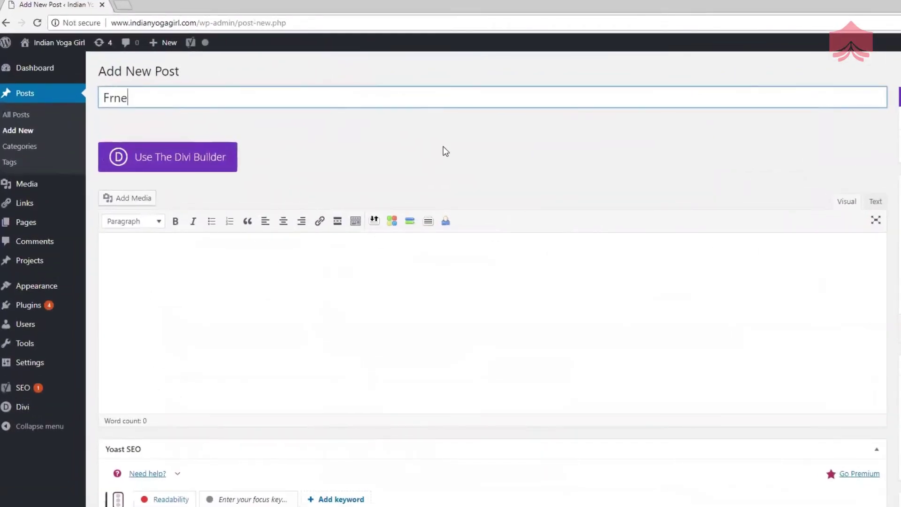
{"action": "type", "text": "nch Language "}
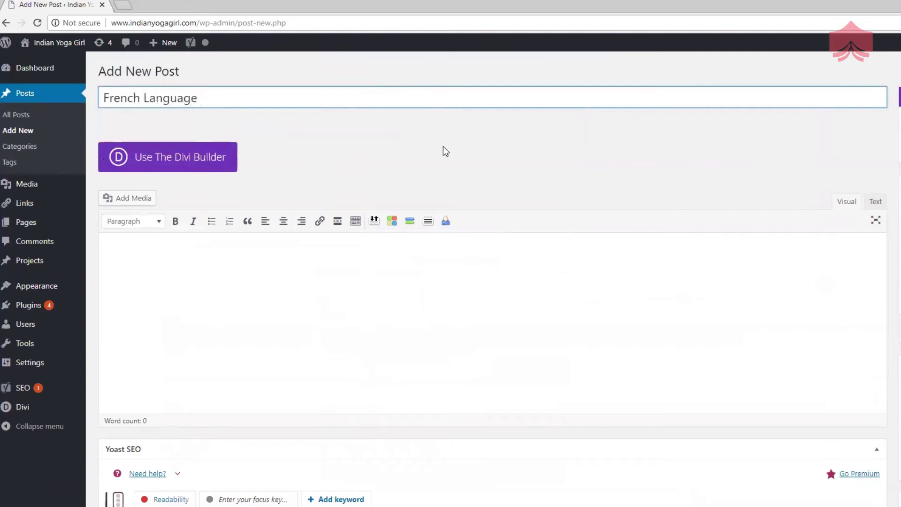
{"action": "type", "text": "Classes in San Antonio"}
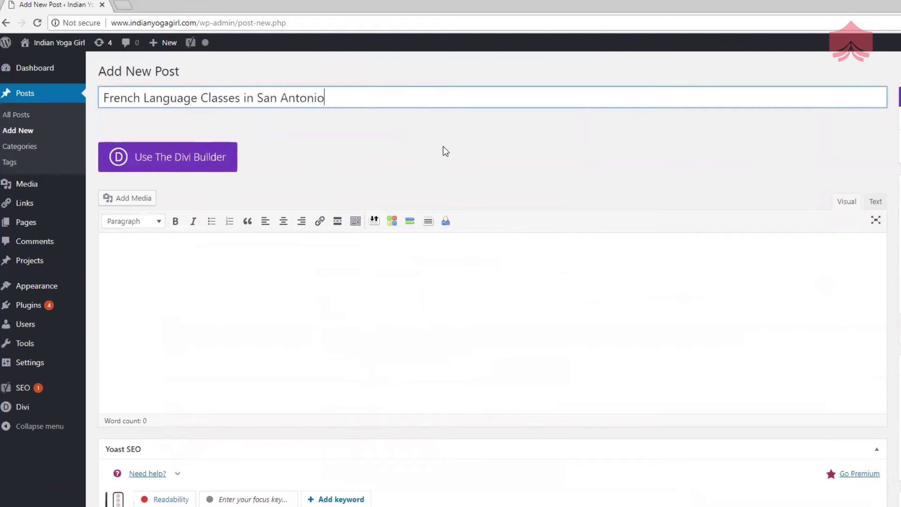
{"action": "left_click", "coordinate": [521, 160]}
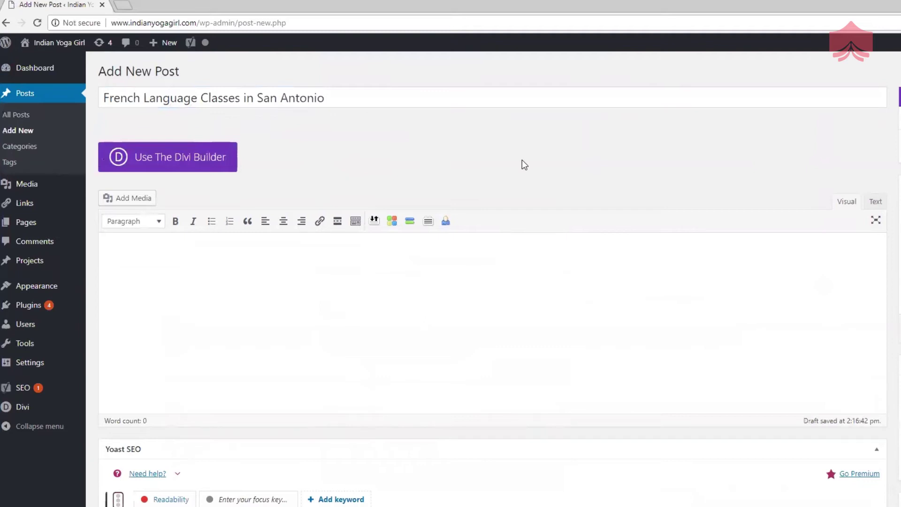
{"action": "scroll", "coordinate": [522, 159], "scroll_direction": "down", "scroll_amount": 4}
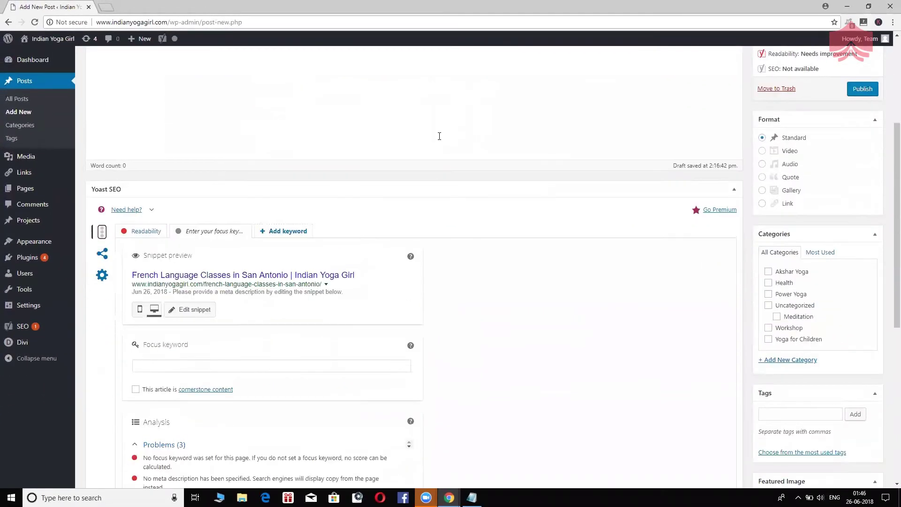
{"action": "scroll", "coordinate": [439, 136], "scroll_direction": "up", "scroll_amount": 1}
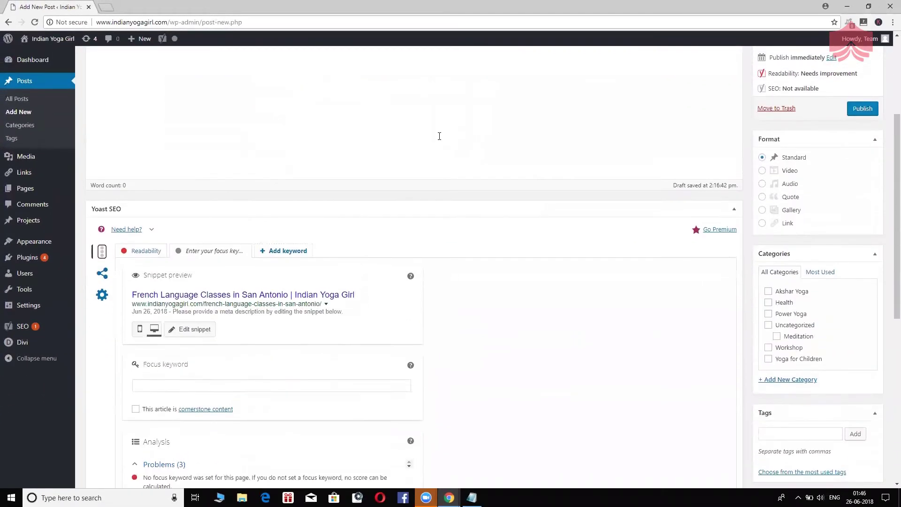
{"action": "scroll", "coordinate": [244, 132], "scroll_direction": "up", "scroll_amount": 1}
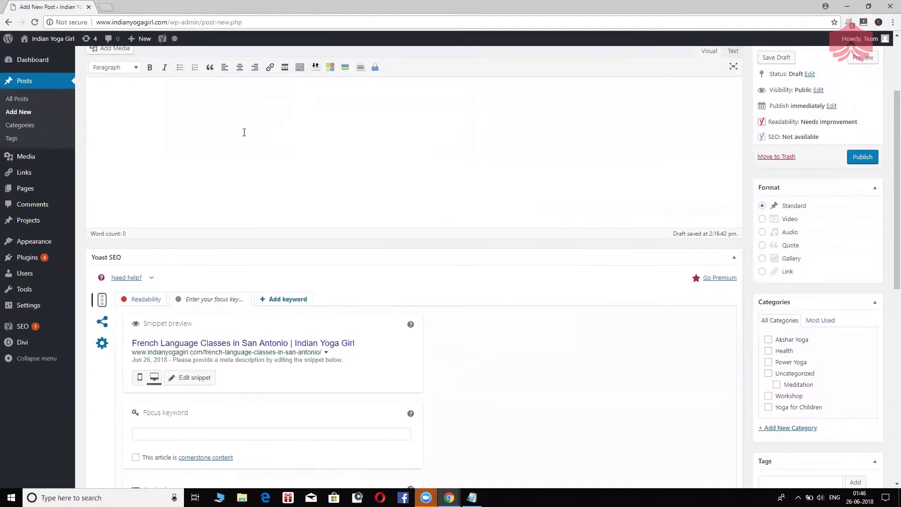
{"action": "scroll", "coordinate": [223, 122], "scroll_direction": "up", "scroll_amount": 1}
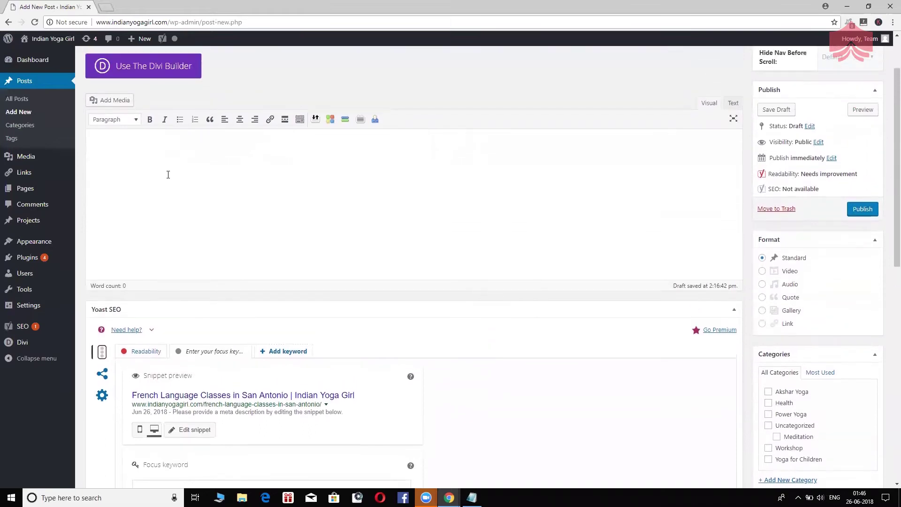
{"action": "left_click", "coordinate": [112, 9]}
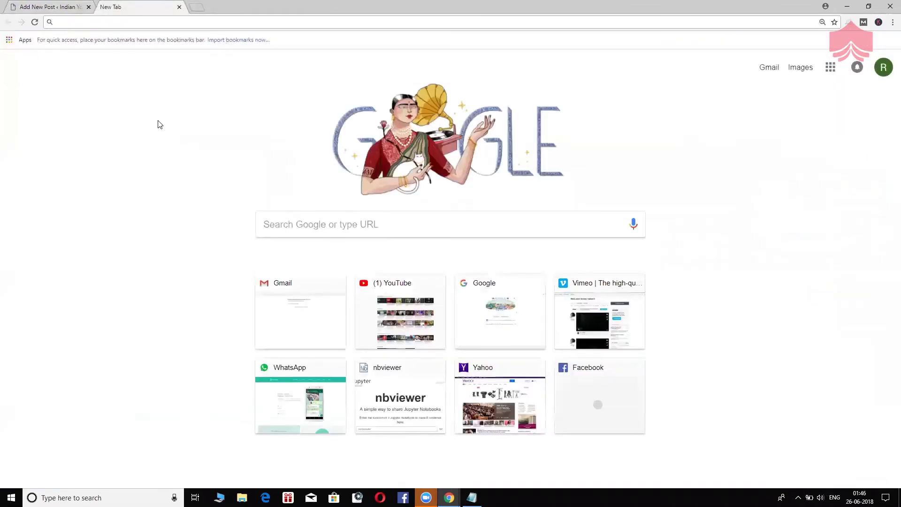
{"action": "type", "text": "lip"}
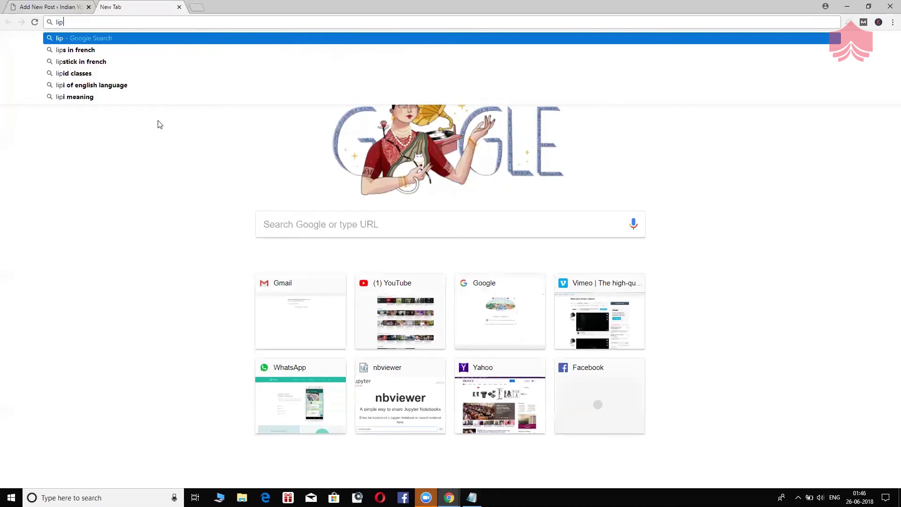
{"action": "type", "text": "sum"}
{"action": "key", "text": "Return"}
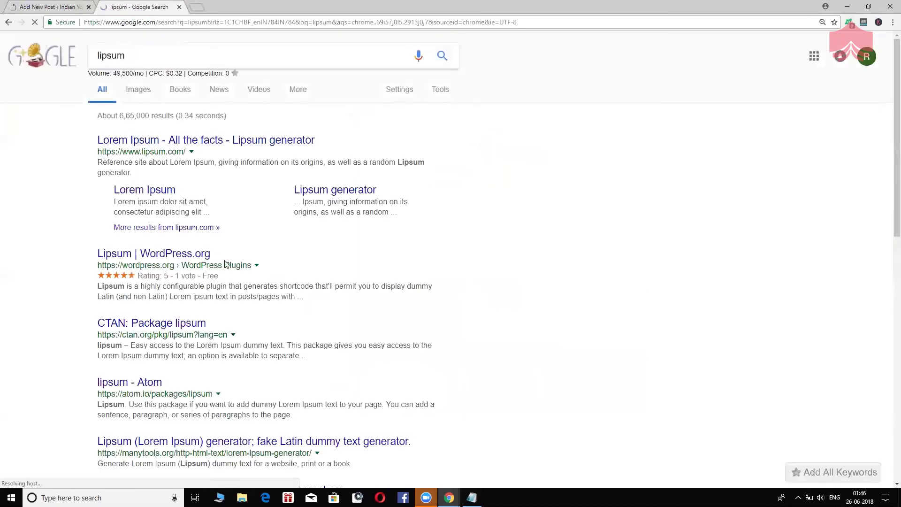
{"action": "left_click", "coordinate": [180, 140]}
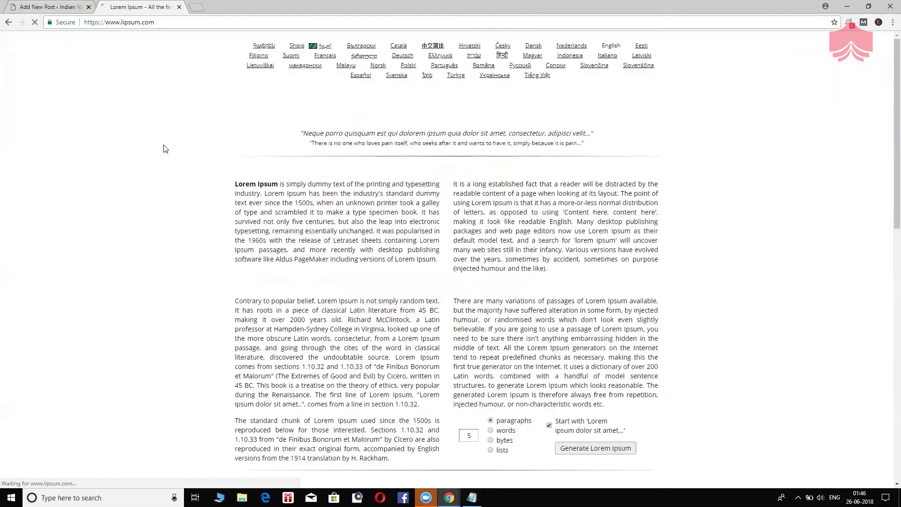
- Copy the "What is Lorem Ipsum?" and "Why do we use it?" sections into the new post's body
{"action": "left_click_drag", "start_coordinate": [235, 168], "coordinate": [605, 321]}
{"action": "key", "text": "ctrl+c"}
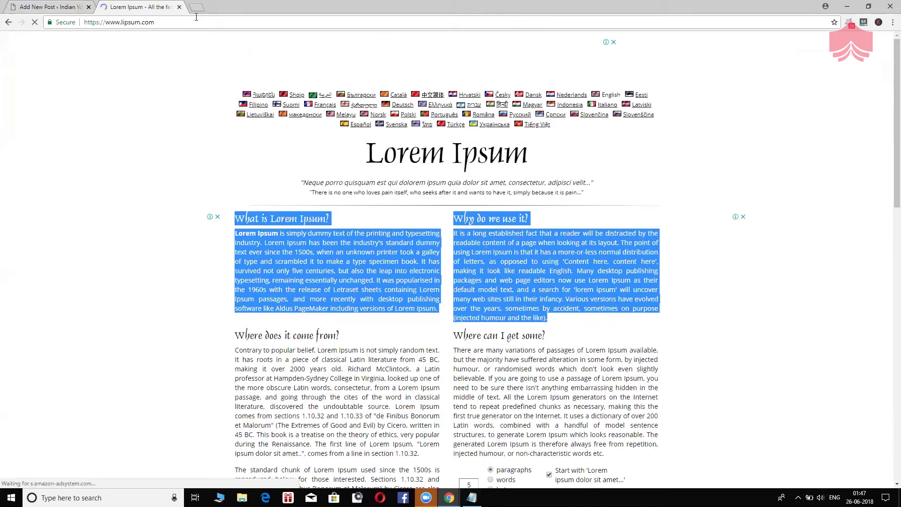
{"action": "left_click", "coordinate": [68, 5]}
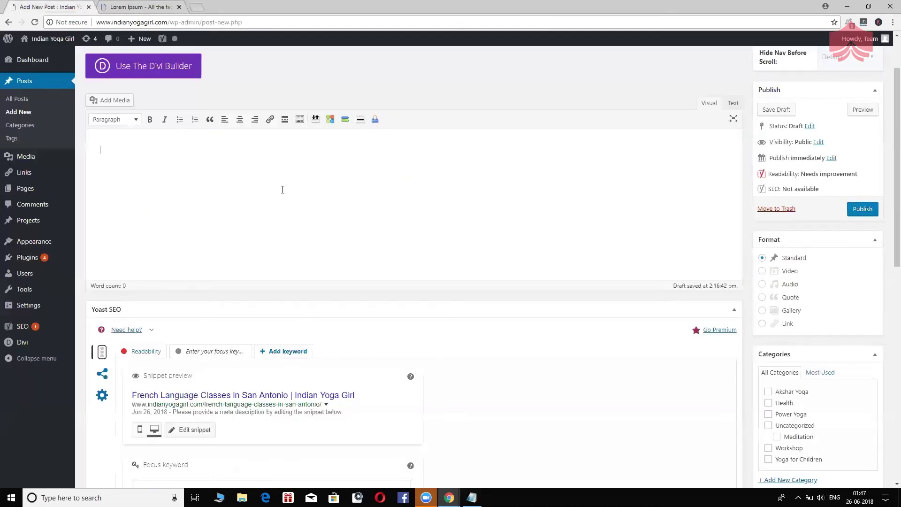
{"action": "key", "text": "ctrl+v"}
{"action": "left_click", "coordinate": [178, 159]}
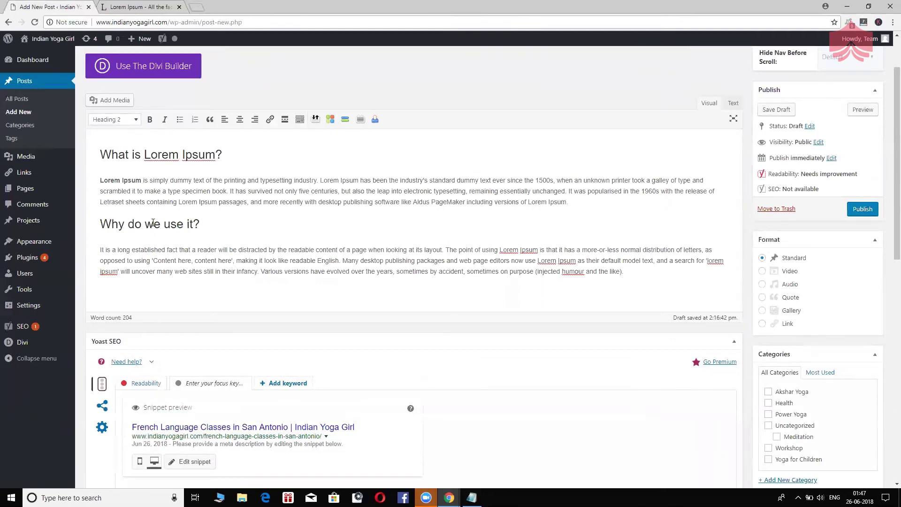
{"action": "left_click", "coordinate": [289, 237]}
- Set the post's Yoast SEO focus keyword to "french language classes in san antonio"
{"action": "scroll", "coordinate": [294, 239], "scroll_direction": "down", "scroll_amount": 5}
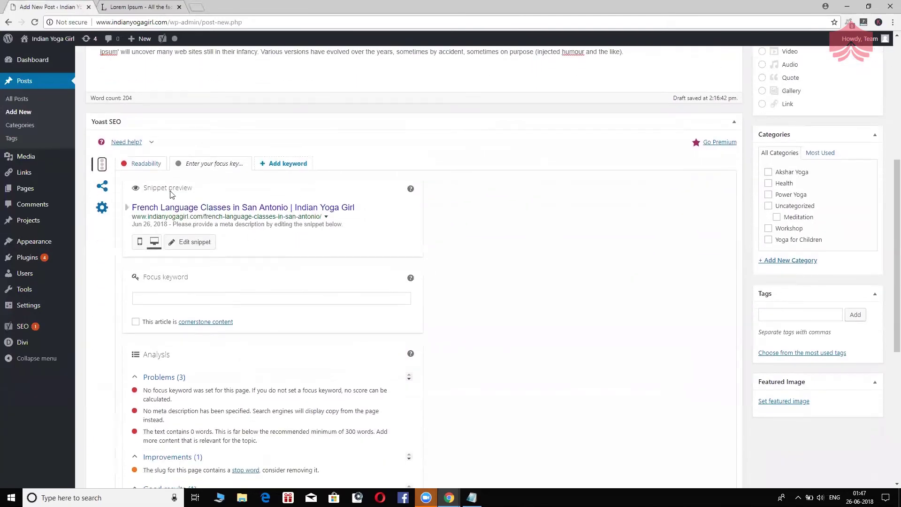
{"action": "scroll", "coordinate": [201, 182], "scroll_direction": "down", "scroll_amount": 1}
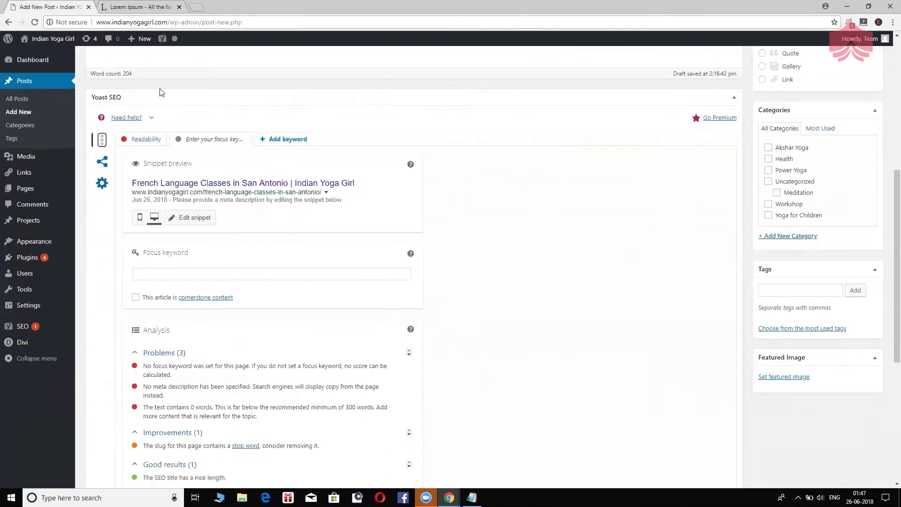
{"action": "key", "text": "ctrl+plus"}
{"action": "key", "text": "ctrl+plus"}
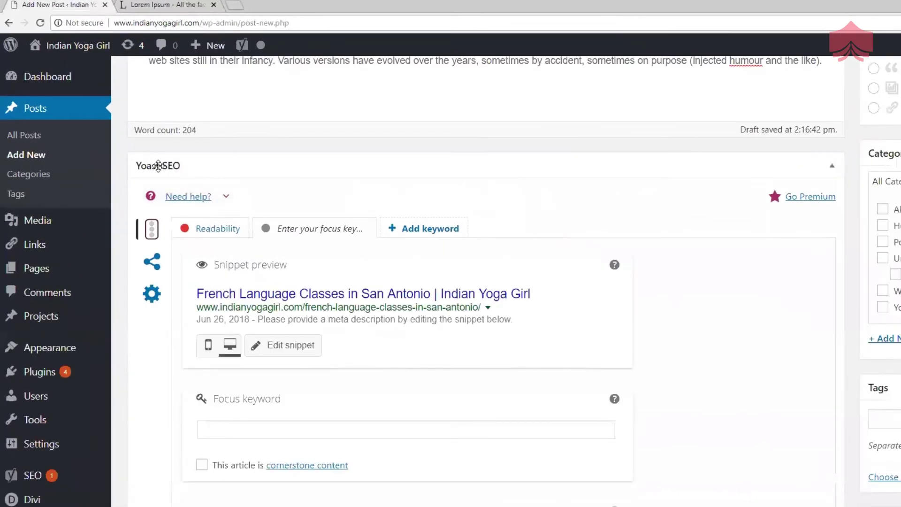
{"action": "scroll", "coordinate": [197, 183], "scroll_direction": "down", "scroll_amount": 1}
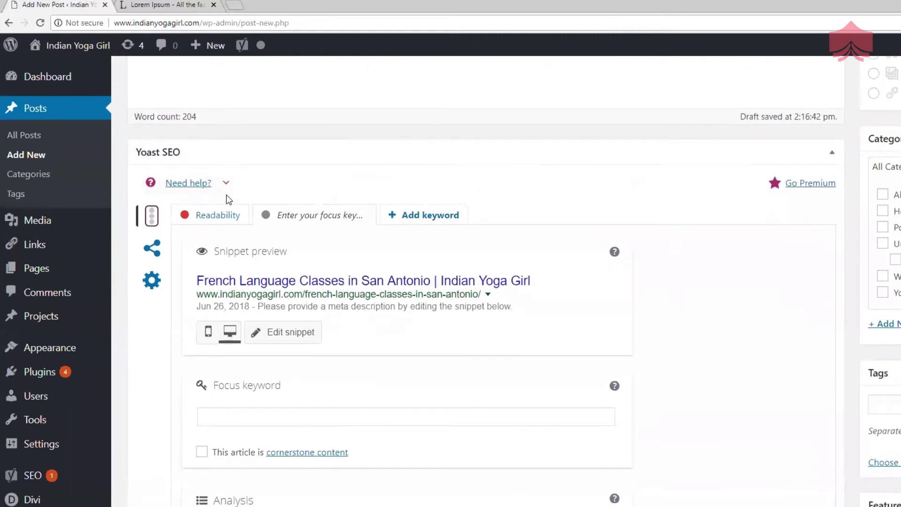
{"action": "scroll", "coordinate": [227, 195], "scroll_direction": "down", "scroll_amount": 1}
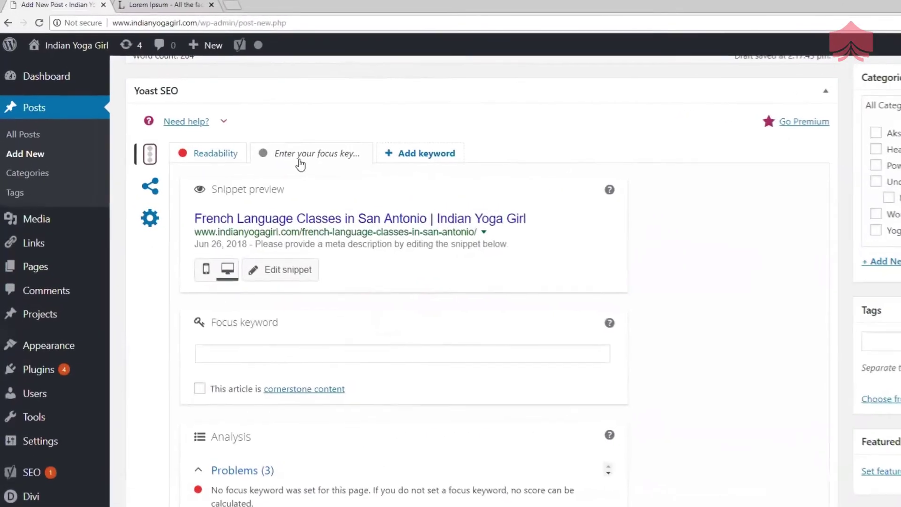
{"action": "scroll", "coordinate": [610, 272], "scroll_direction": "down", "scroll_amount": 1}
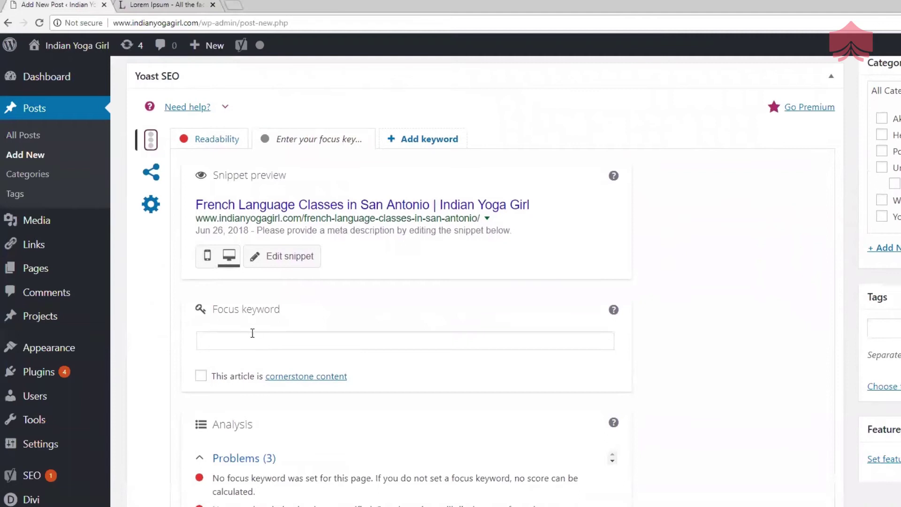
{"action": "left_click_drag", "start_coordinate": [288, 315], "coordinate": [202, 309]}
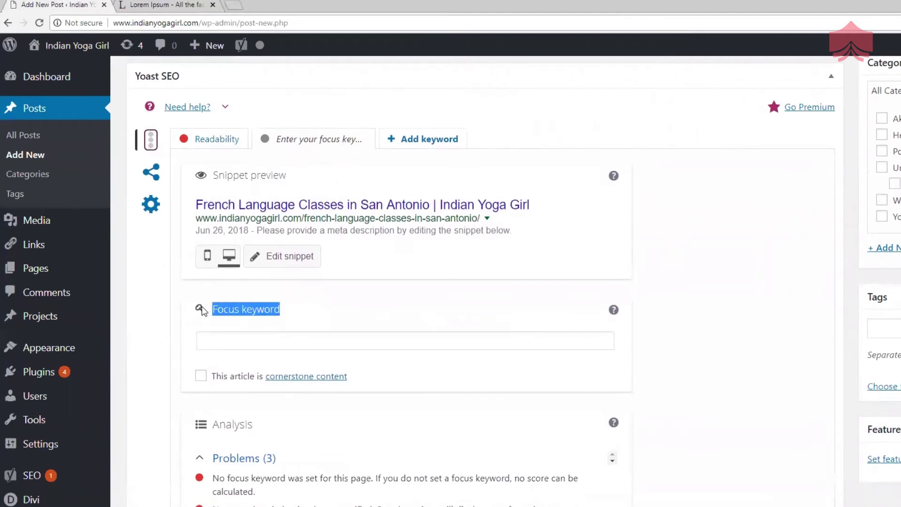
{"action": "left_click", "coordinate": [239, 338]}
{"action": "type", "text": "french lang"}
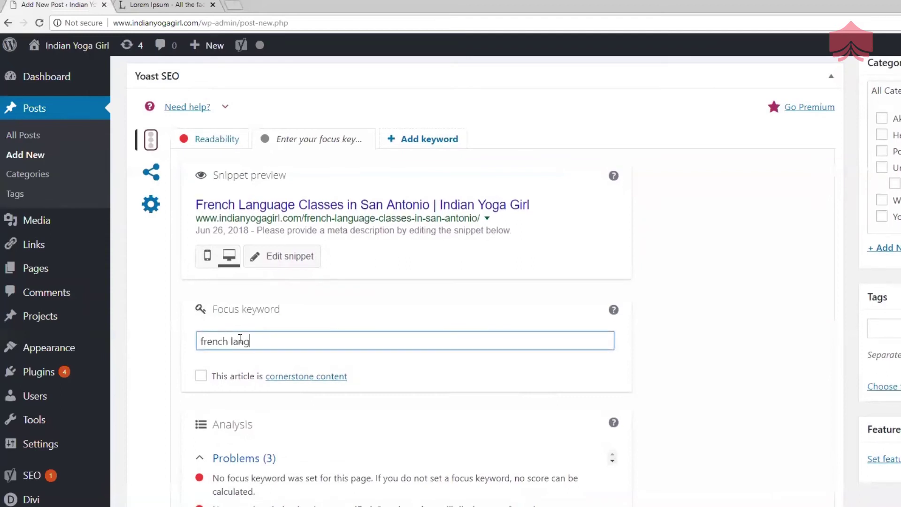
{"action": "type", "text": "uage classes in"}
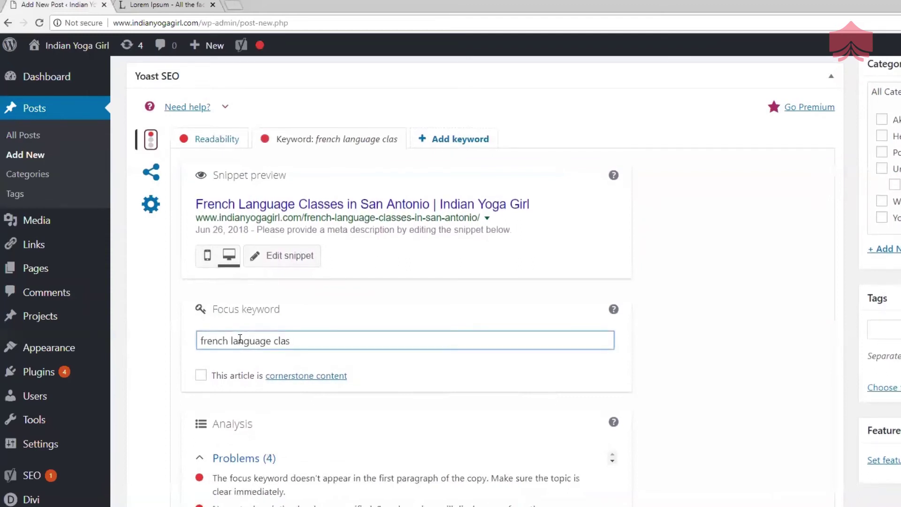
{"action": "type", "text": " san antonio"}
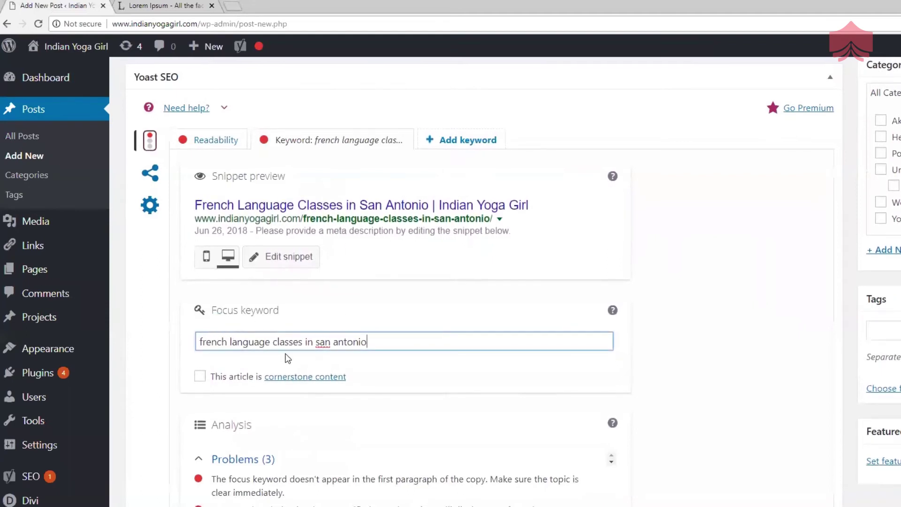
- Replace the Yoast snippet's SEO title template with "French Language Classes in San Antonio |"
{"action": "left_click", "coordinate": [291, 257]}
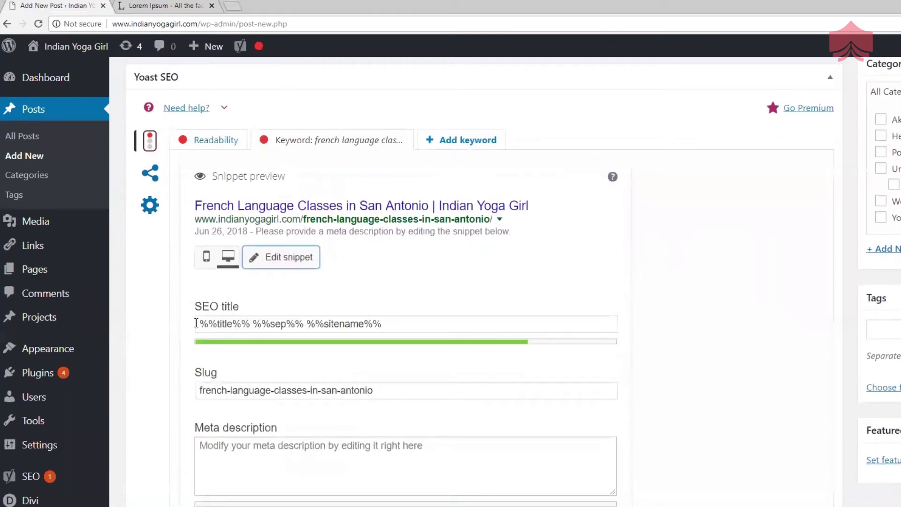
{"action": "left_click", "coordinate": [247, 323]}
{"action": "key", "text": "ctrl+a"}
{"action": "key", "text": "BackSpace"}
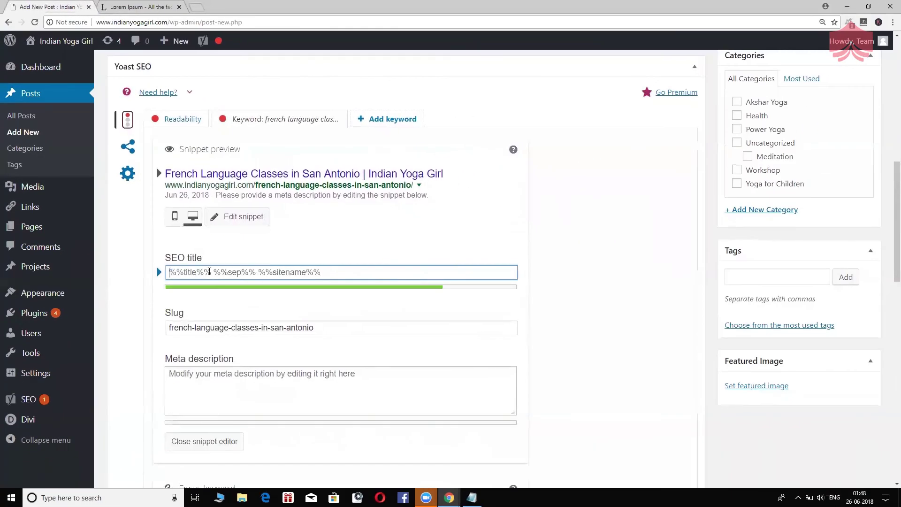
{"action": "type", "text": "Frenc"}
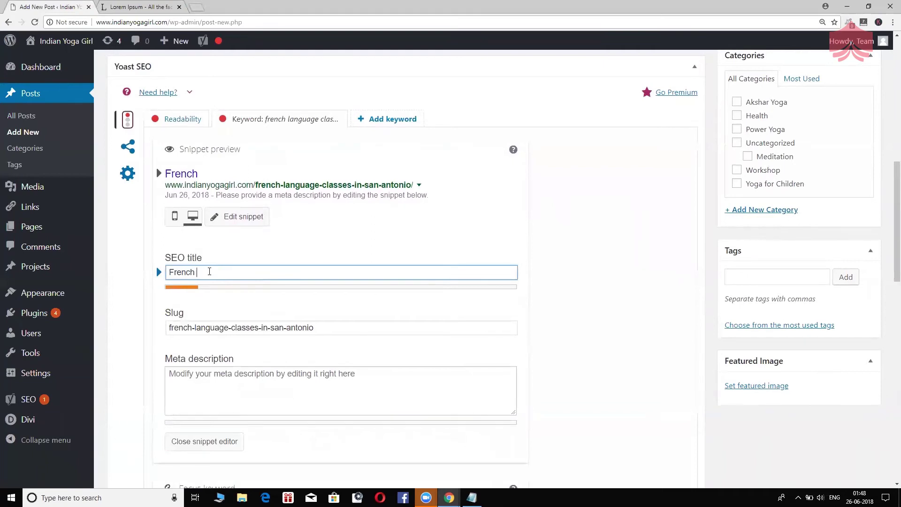
{"action": "type", "text": "h Langua"}
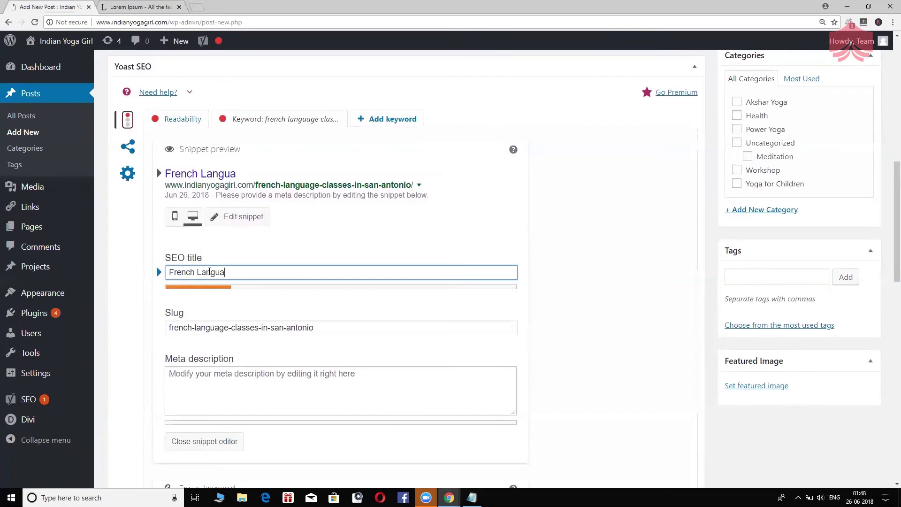
{"action": "type", "text": "ge Classes in SAn"}
{"action": "type", "text": " A"}
{"action": "key", "text": "BackSpace"}
{"action": "key", "text": "BackSpace"}
{"action": "key", "text": "BackSpace"}
{"action": "key", "text": "BackSpace"}
{"action": "type", "text": "an "}
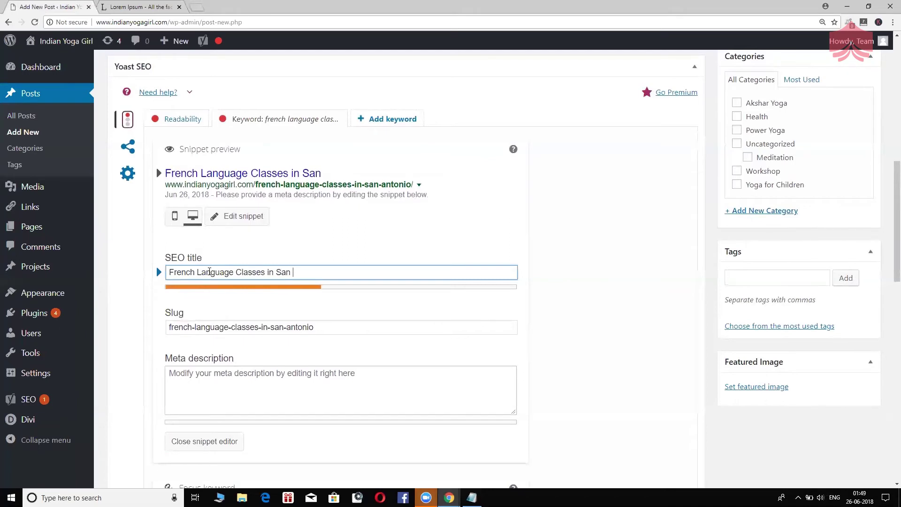
{"action": "type", "text": "Antonio"}
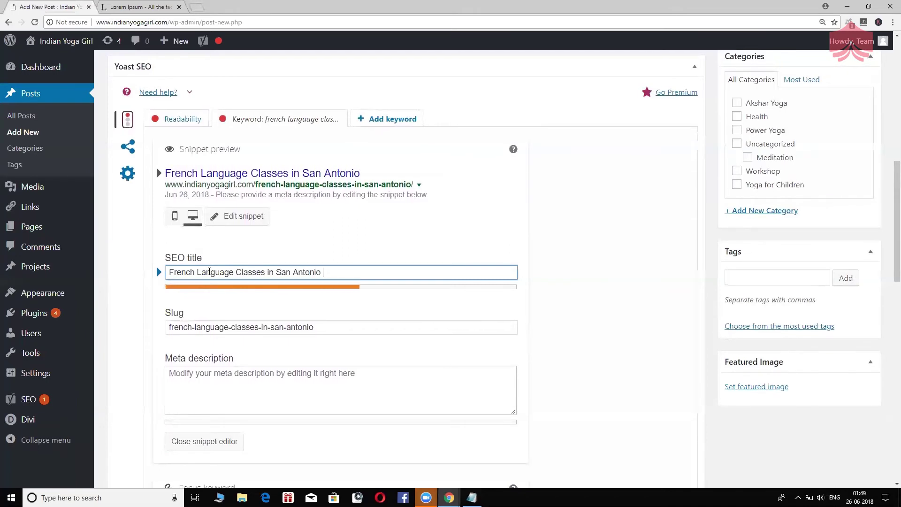
{"action": "type", "text": " |"}
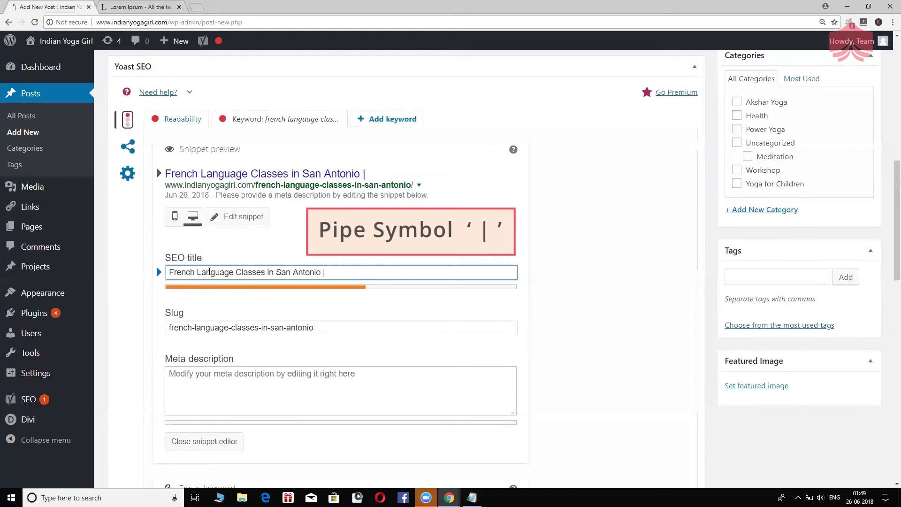
- In the Notepad notes, number the "Begin your title with the Primary Keyword" line as 1 and start item 2 below it
{"action": "key", "text": "alt+Tab"}
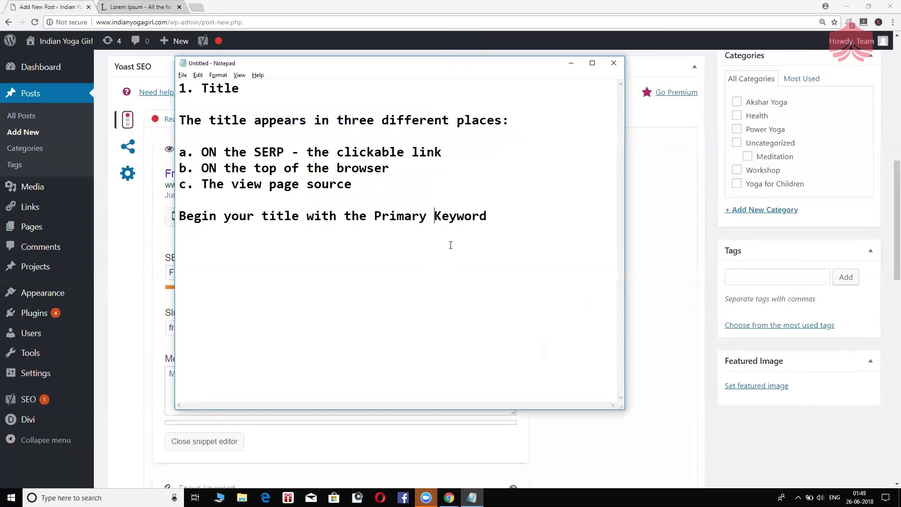
{"action": "left_click", "coordinate": [505, 216]}
{"action": "key", "text": "Home"}
{"action": "type", "text": "1."}
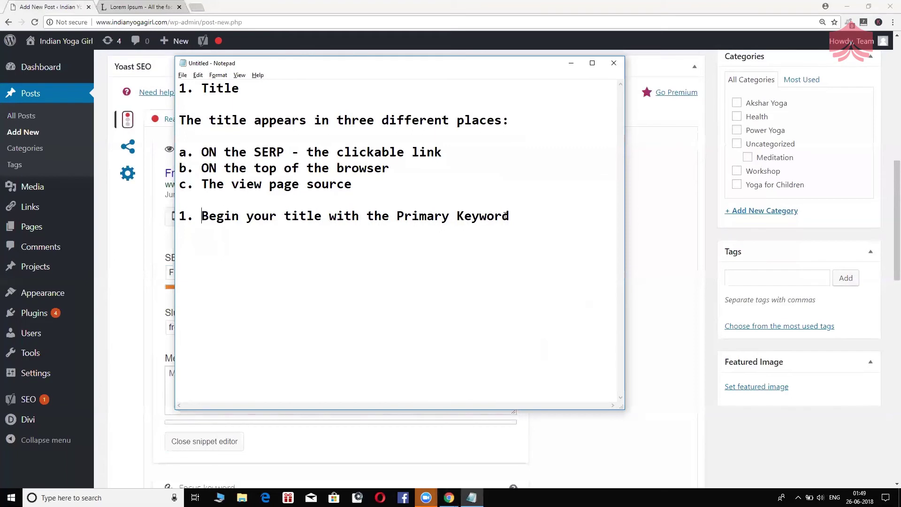
{"action": "left_click", "coordinate": [570, 213]}
{"action": "key", "text": "Return"}
{"action": "type", "text": "2."}
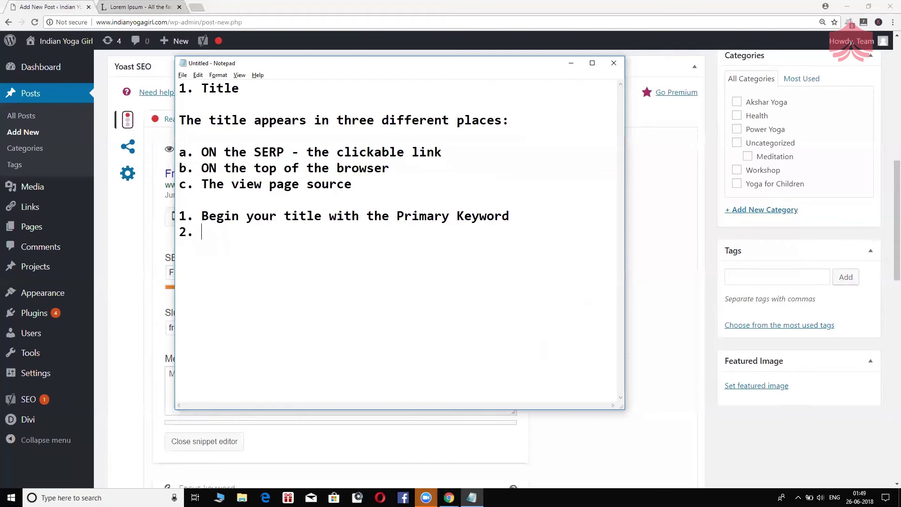
- Search Google for "french language classes in san antonio" in a new Chrome tab and examine the titles of the organic results
{"action": "left_click", "coordinate": [175, 6]}
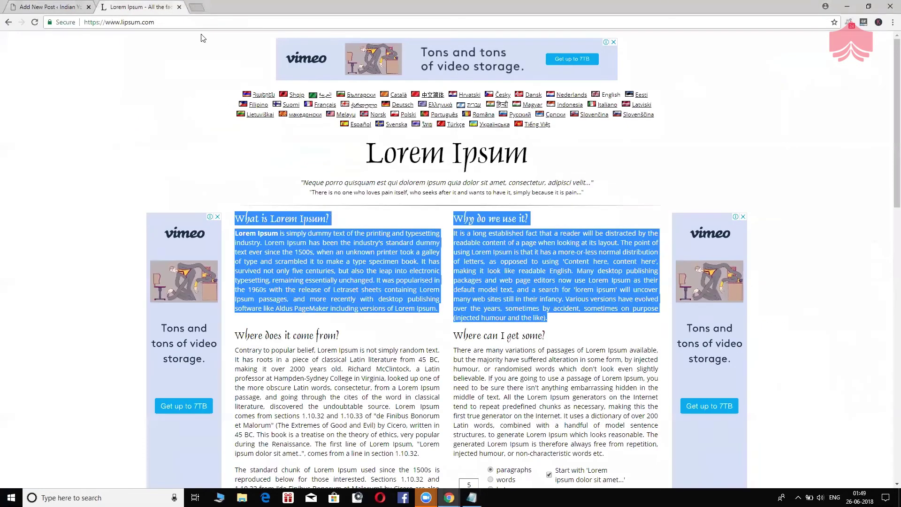
{"action": "key", "text": "ctrl+t"}
{"action": "type", "text": "fre"}
{"action": "key", "text": "Return"}
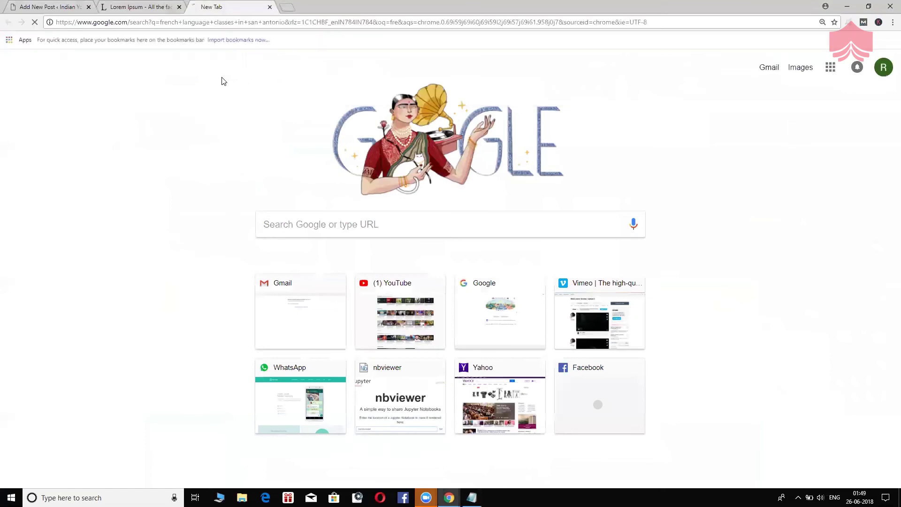
{"action": "scroll", "coordinate": [318, 287], "scroll_direction": "down", "scroll_amount": 3}
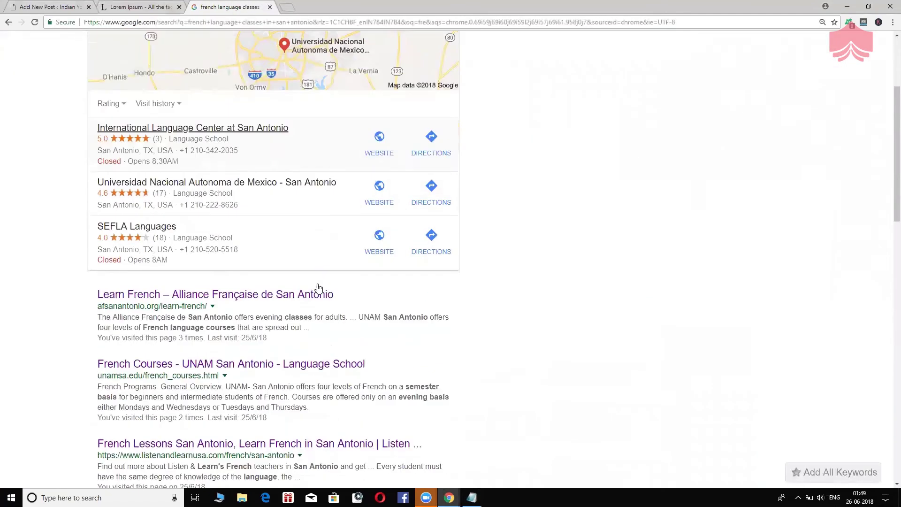
{"action": "scroll", "coordinate": [314, 286], "scroll_direction": "down", "scroll_amount": 4}
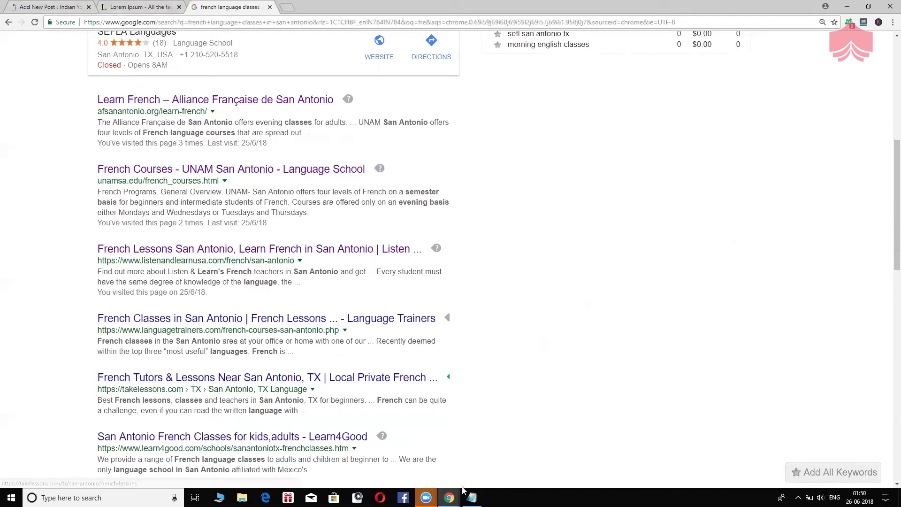
- Enter "56 characters" as item 2 in the Notepad title rules
{"action": "left_click", "coordinate": [472, 497]}
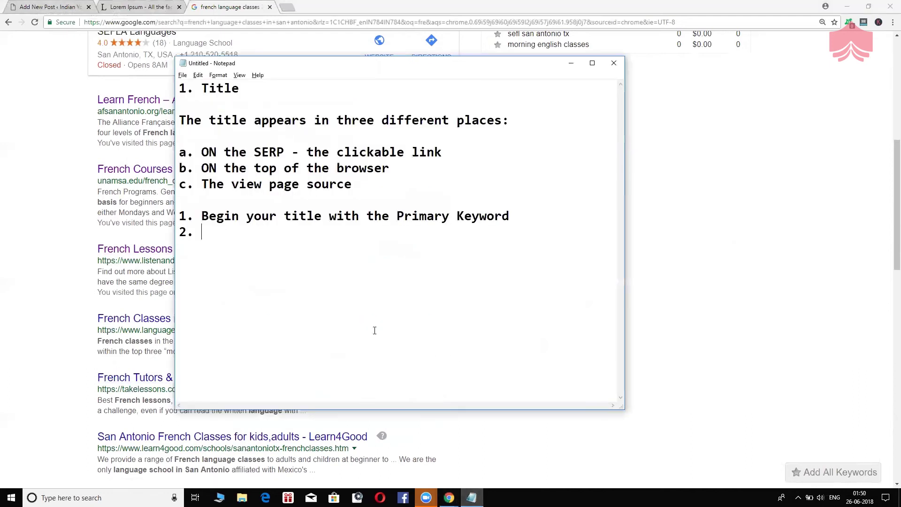
{"action": "type", "text": "56 characters"}
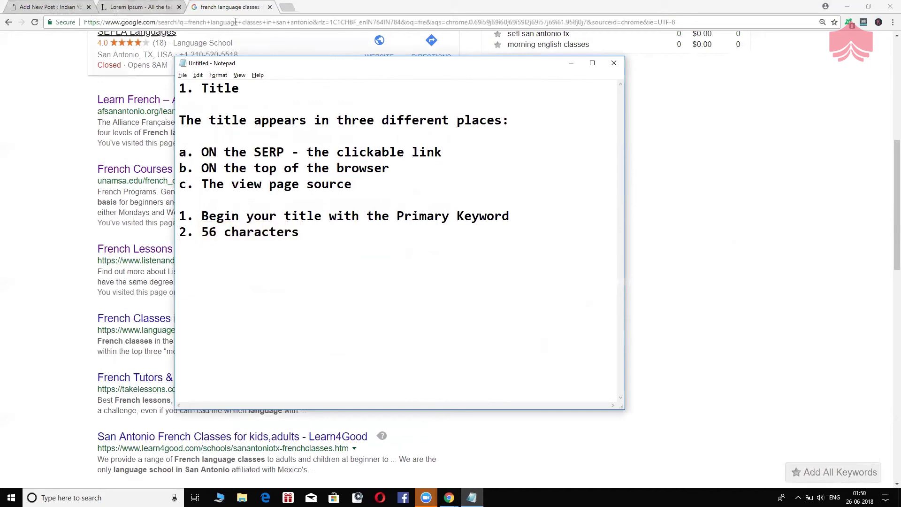
- In the WordPress post, append "Learn French face to face" to the SEO title and check the title's results in the Yoast analysis
{"action": "left_click", "coordinate": [49, 6]}
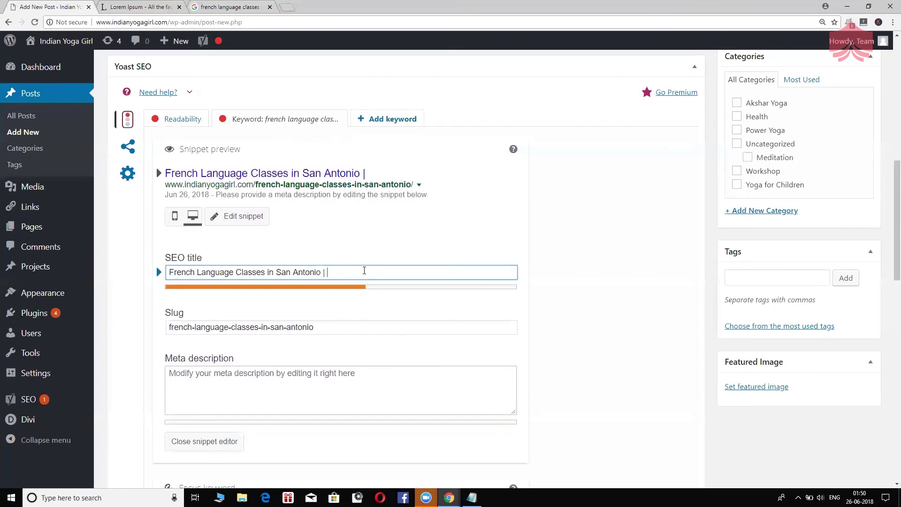
{"action": "type", "text": "Learn "}
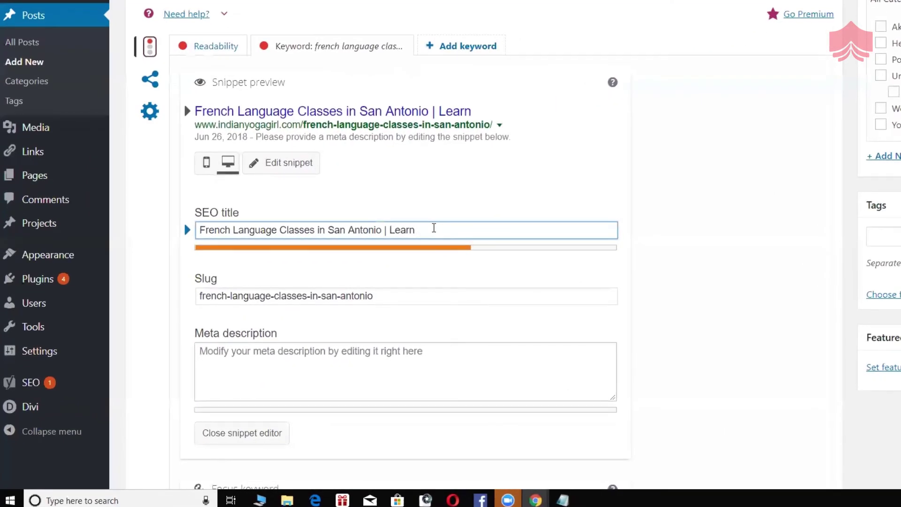
{"action": "type", "text": "Frency"}
{"action": "key", "text": "BackSpace"}
{"action": "type", "text": "j"}
{"action": "type", "text": "h face to face"}
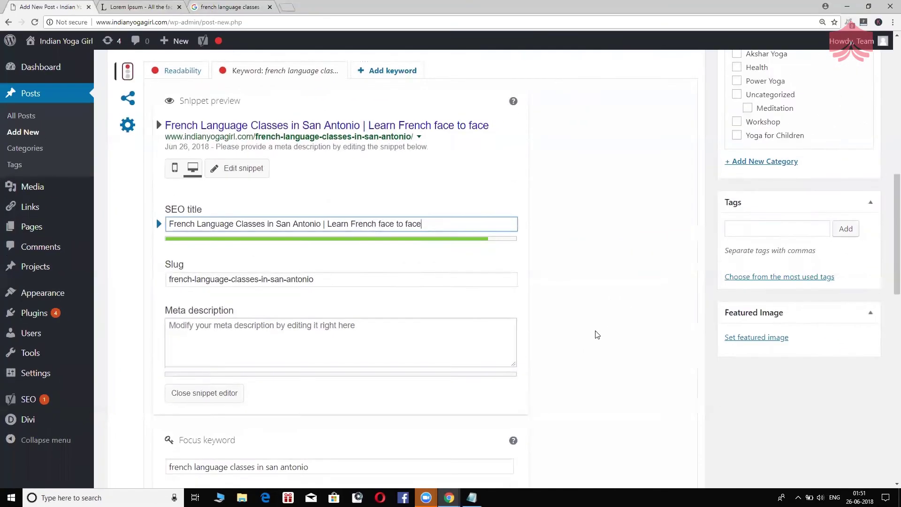
{"action": "scroll", "coordinate": [709, 305], "scroll_direction": "down", "scroll_amount": 3}
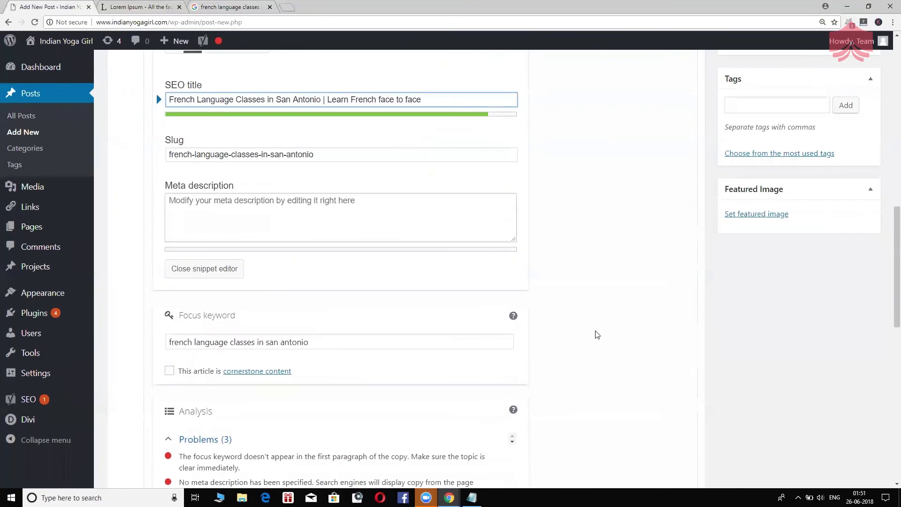
{"action": "scroll", "coordinate": [596, 335], "scroll_direction": "down", "scroll_amount": 6}
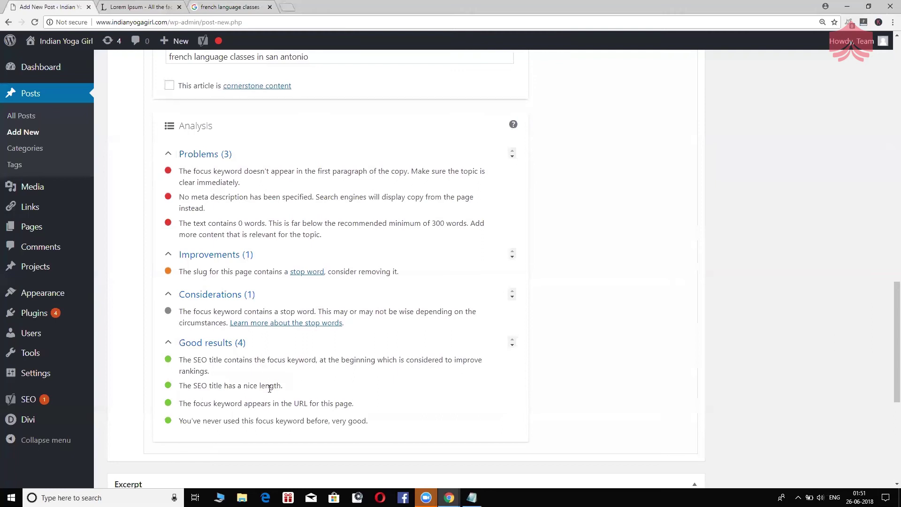
{"action": "scroll", "coordinate": [459, 388], "scroll_direction": "up", "scroll_amount": 9}
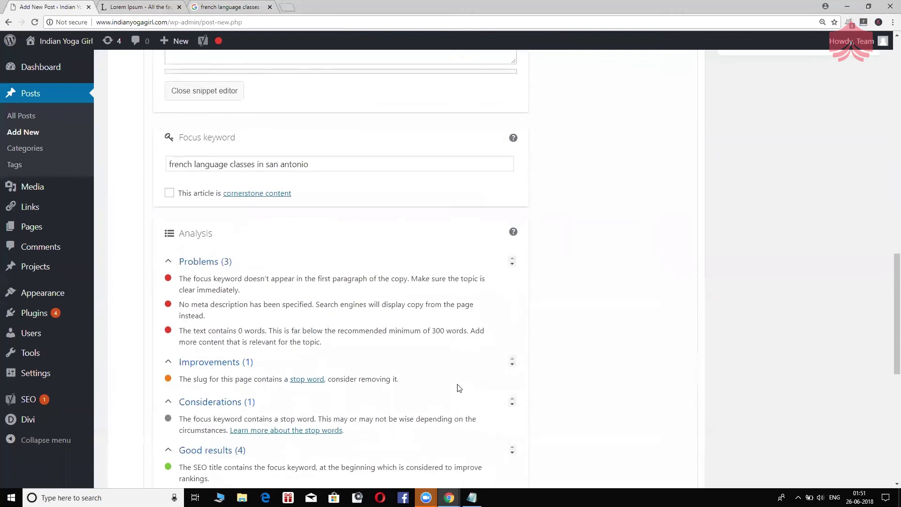
{"action": "scroll", "coordinate": [459, 388], "scroll_direction": "up", "scroll_amount": 1}
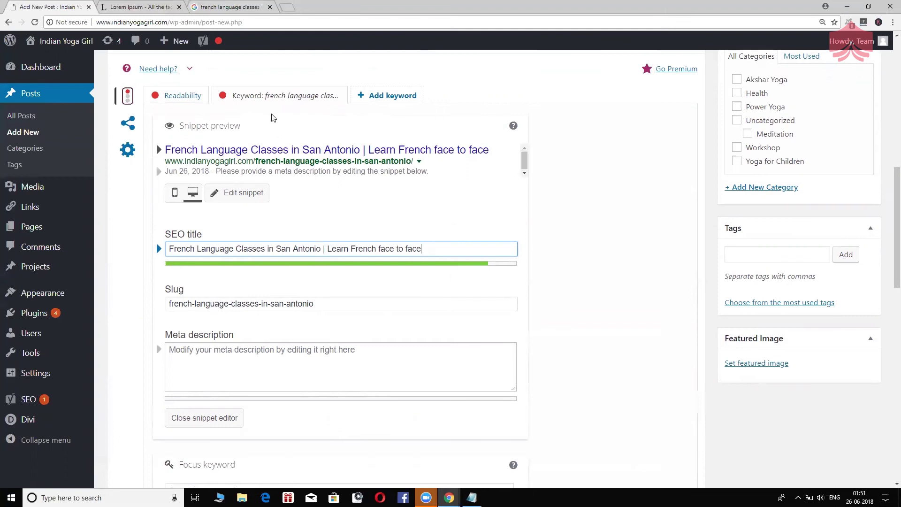
- Add "Make it readable - DO NOT stuff keywords" as item 3 of the Notepad title rules
{"action": "left_click", "coordinate": [203, 6]}
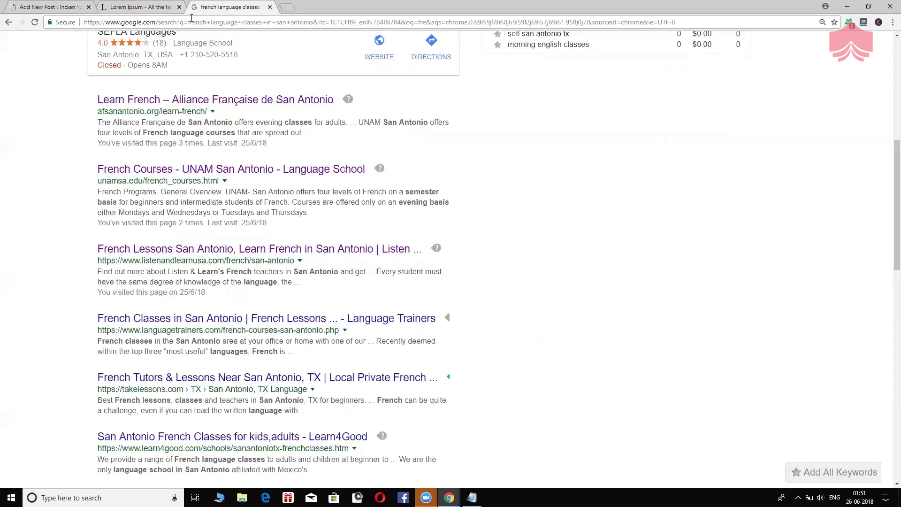
{"action": "left_click", "coordinate": [73, 7]}
{"action": "left_click", "coordinate": [471, 497]}
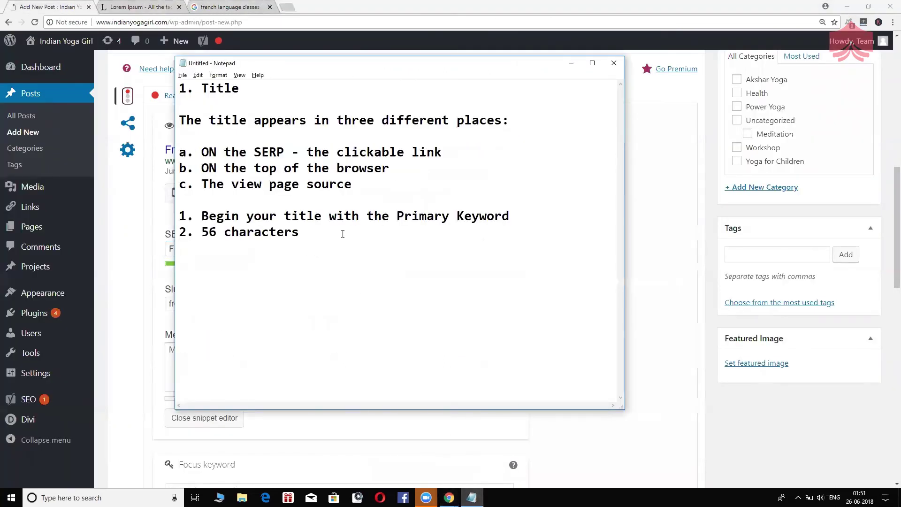
{"action": "type", "text": "3."}
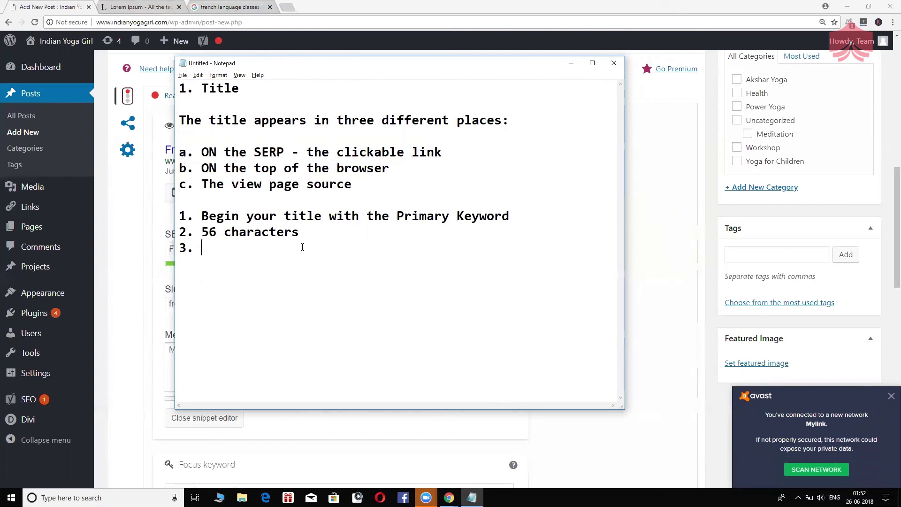
{"action": "key", "text": "alt+Tab"}
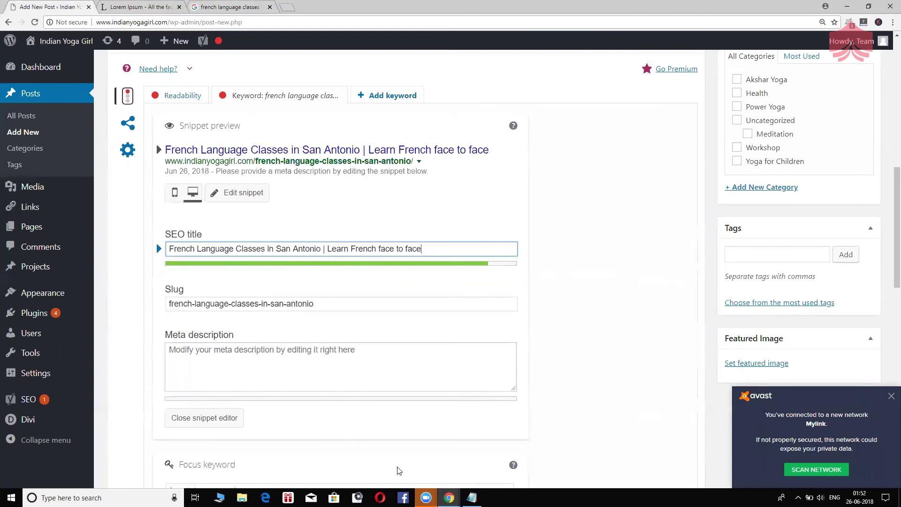
{"action": "left_click", "coordinate": [472, 498]}
{"action": "type", "text": "Make it rea"}
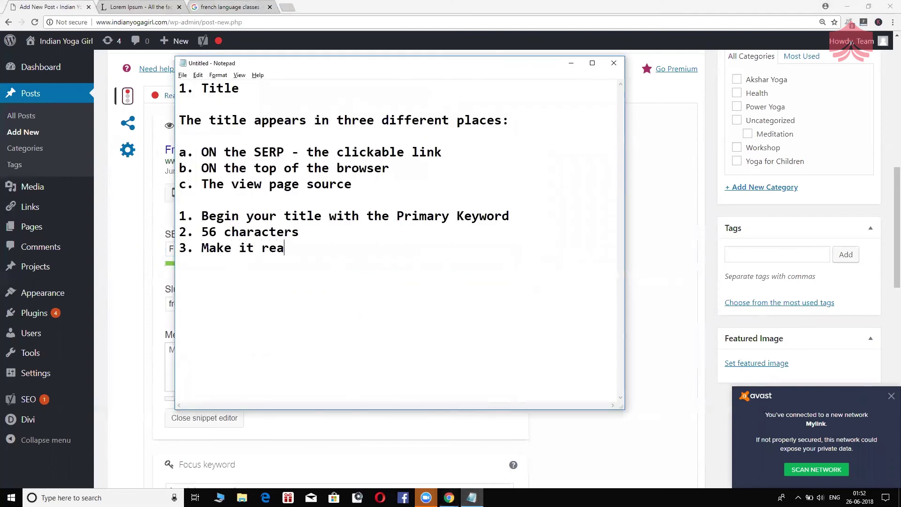
{"action": "type", "text": "dabel"}
{"action": "key", "text": "BackSpace"}
{"action": "key", "text": "BackSpace"}
{"action": "type", "text": "le - DO NOT"}
{"action": "key", "text": "Left"}
{"action": "key", "text": "Left"}
{"action": "key", "text": "Left"}
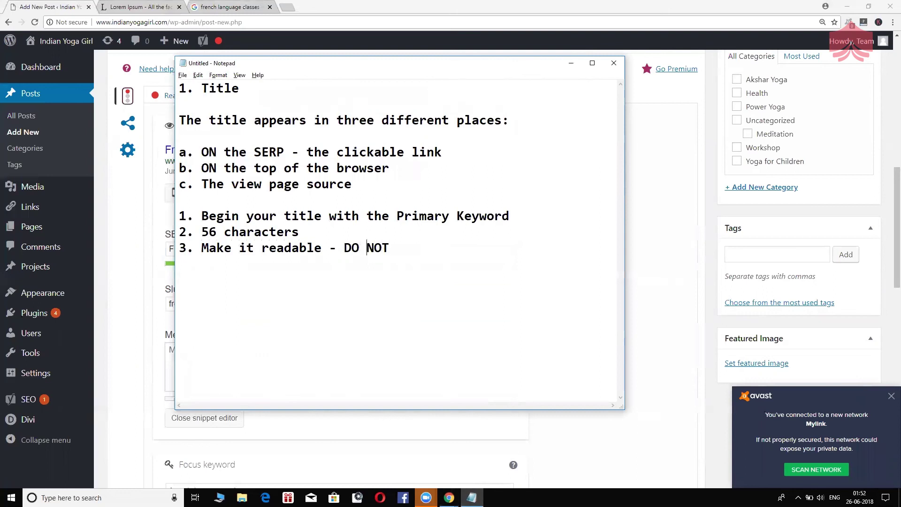
{"action": "left_click", "coordinate": [428, 248]}
{"action": "type", "text": "stuff c"}
{"action": "key", "text": "BackSpace"}
{"action": "type", "text": "keywords"}
{"action": "key", "text": "Return"}
{"action": "key", "text": "Return"}
- Add "Use unique title for each page and post" as item 4 of the Notepad title rules
{"action": "type", "text": "4."}
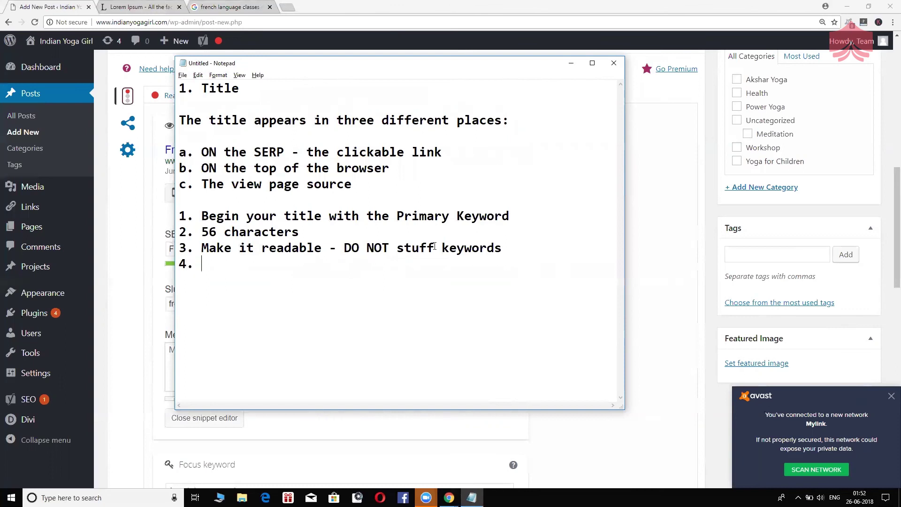
{"action": "left_click", "coordinate": [571, 63]}
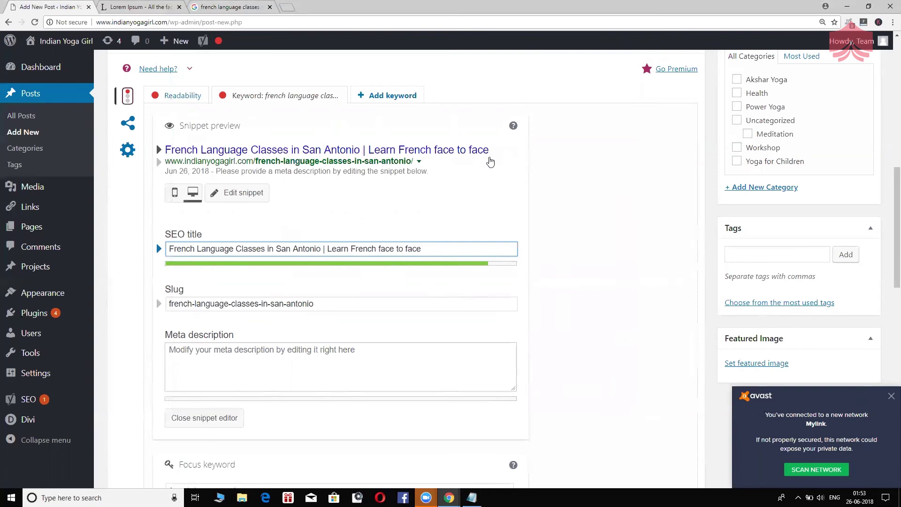
{"action": "key", "text": "alt+Tab"}
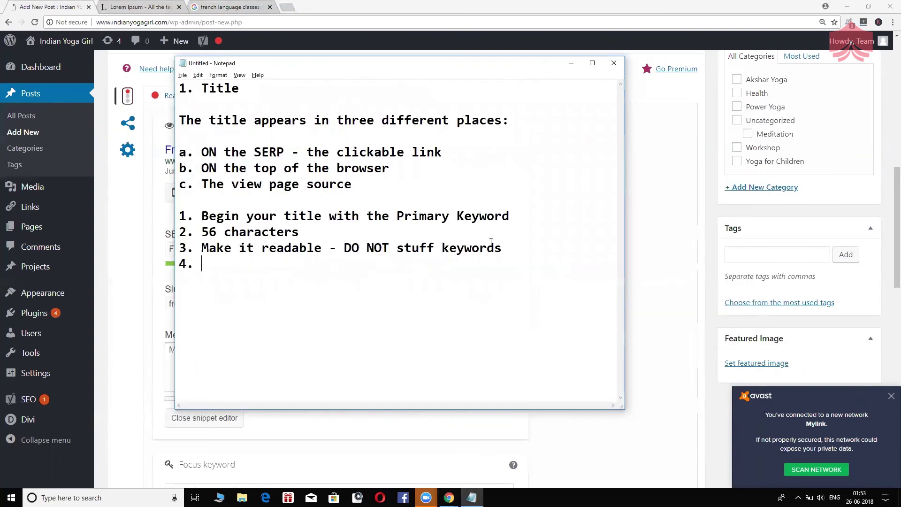
{"action": "type", "text": "Use unique titl"}
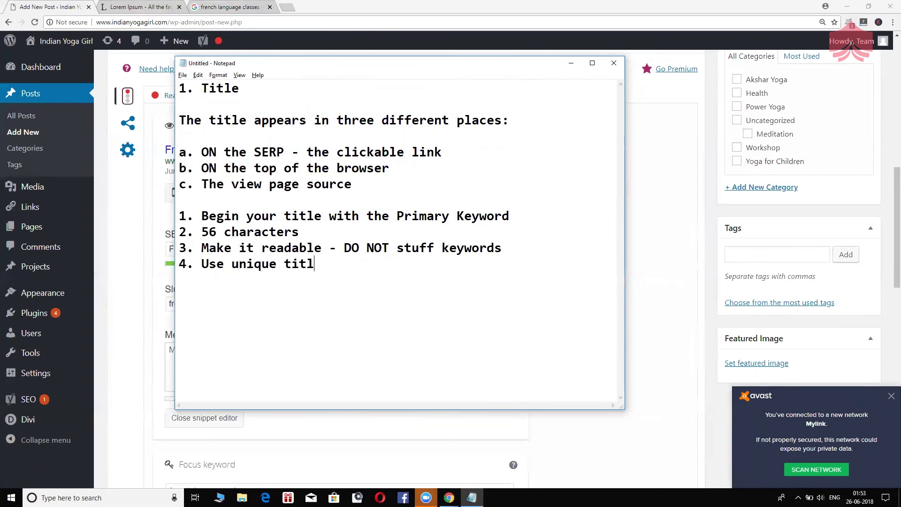
{"action": "type", "text": "e for each page and poa"}
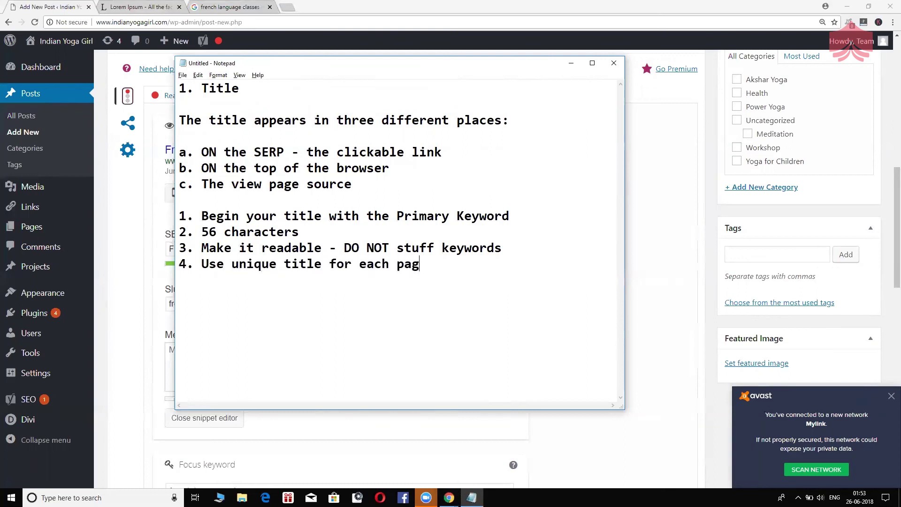
{"action": "key", "text": "BackSpace"}
{"action": "type", "text": "st"}
{"action": "key", "text": "Return"}
{"action": "key", "text": "Return"}
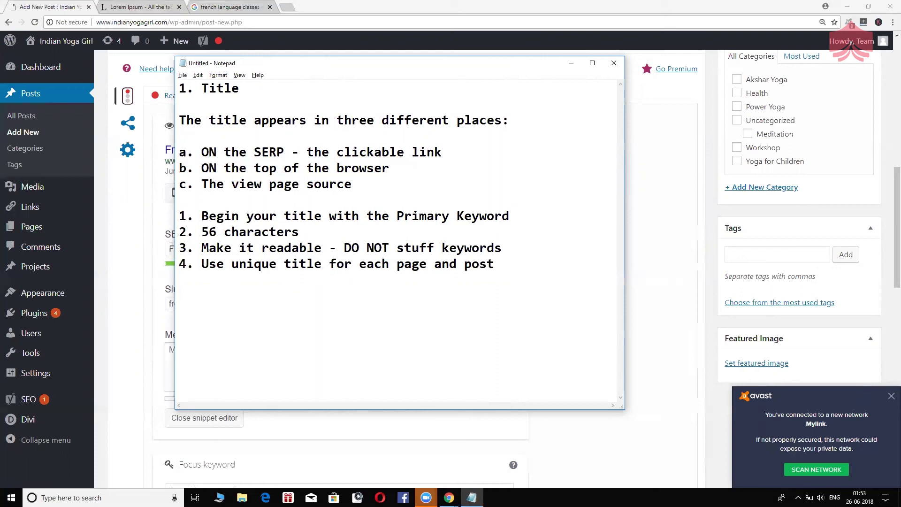